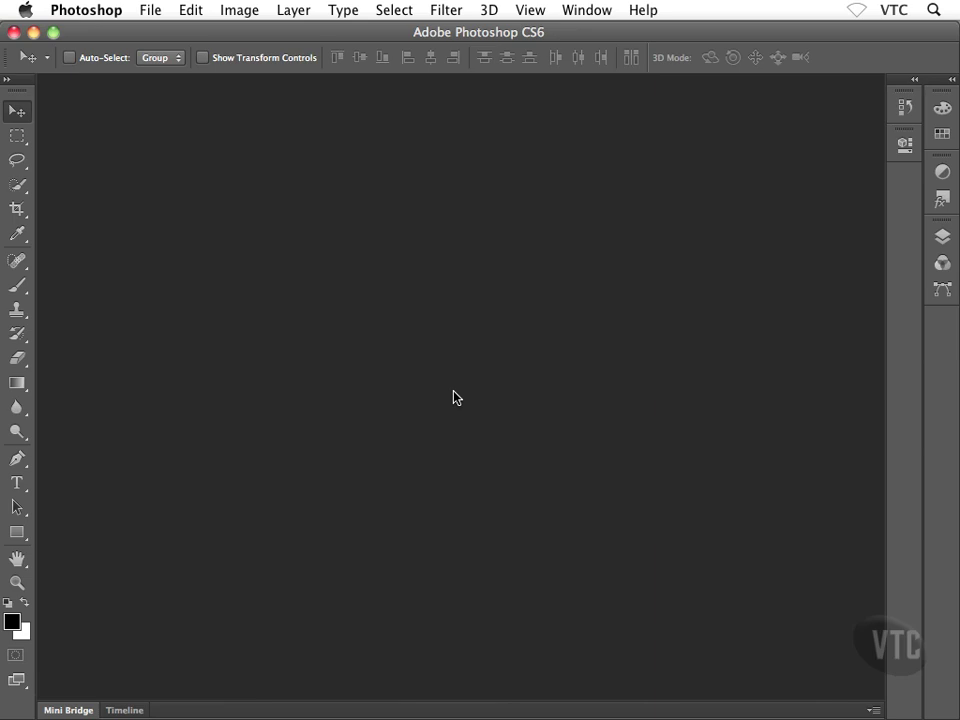
Open both Robot (low res).jpg and Robot.jpg from the Project Files folder
double_click(428, 339)
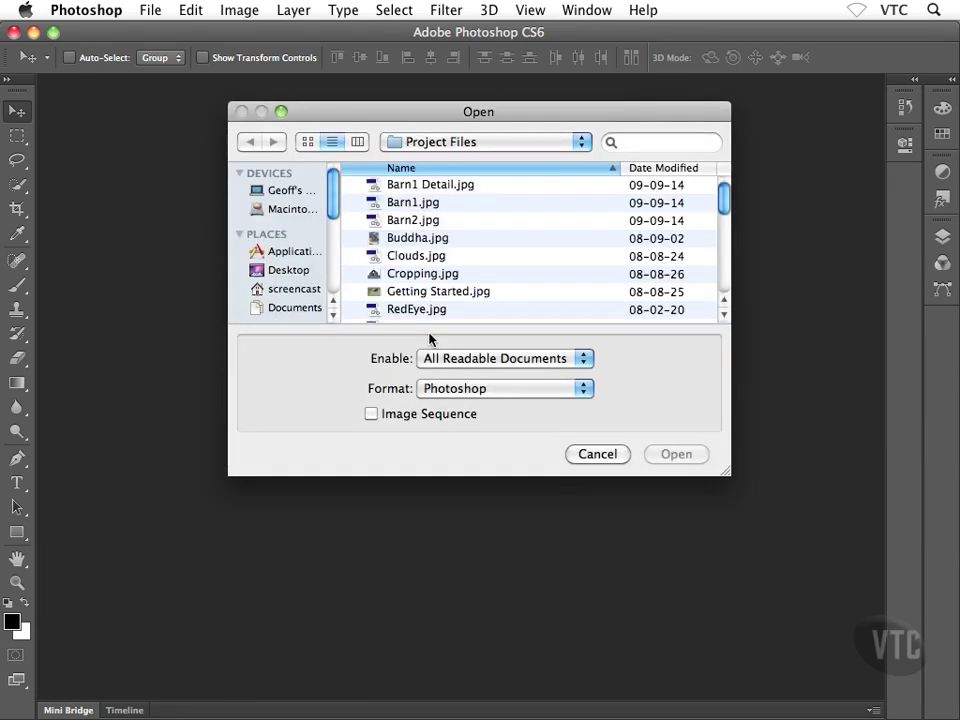
scroll(516, 253, down, 5)
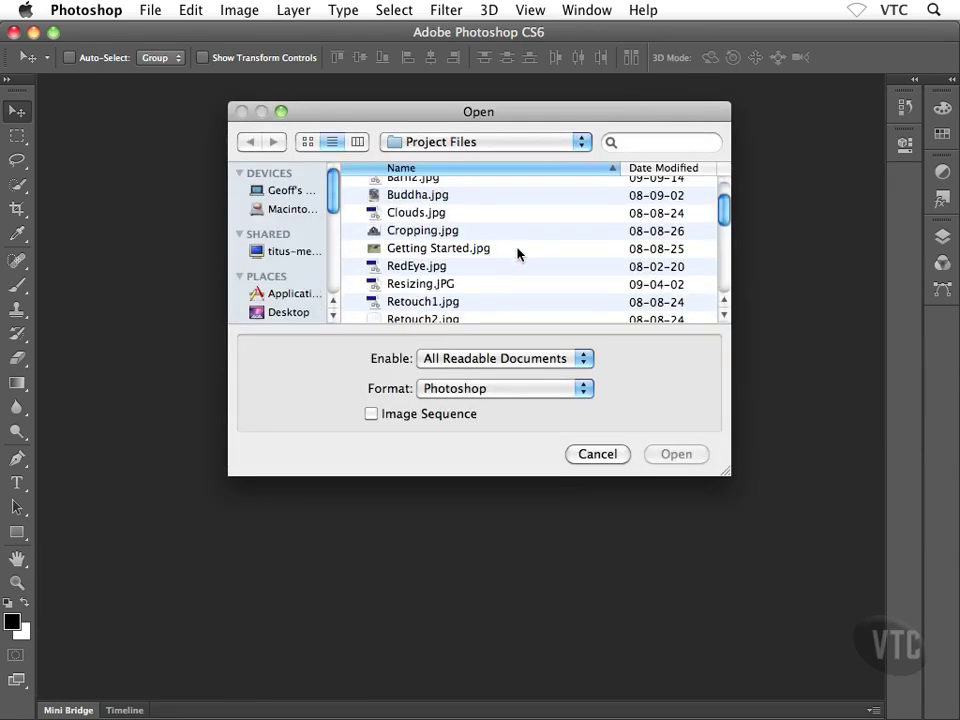
scroll(516, 253, down, 4)
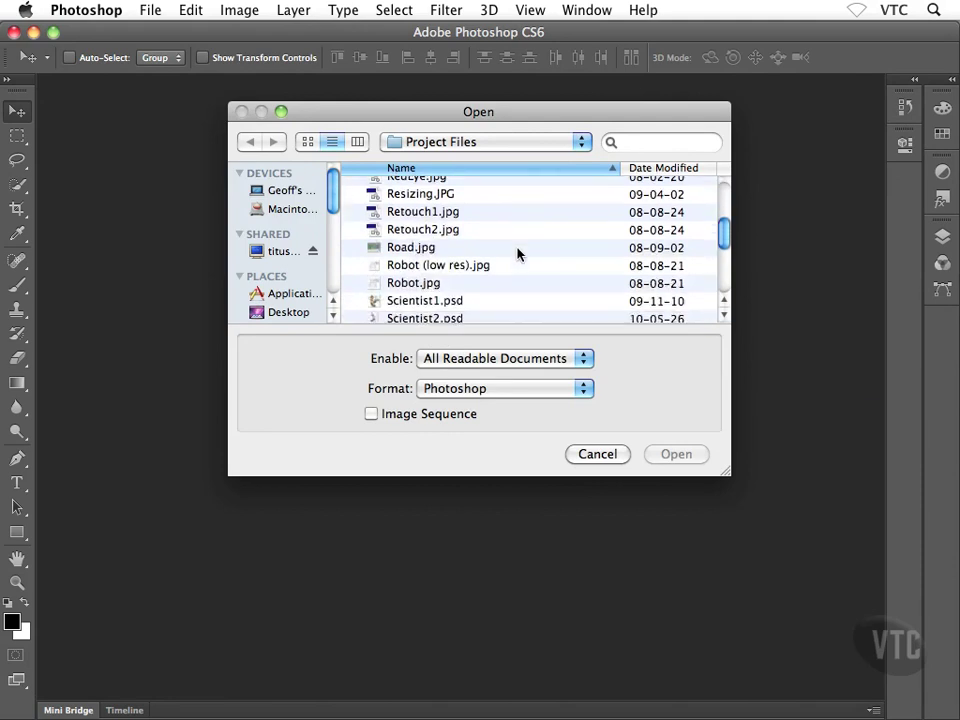
click(392, 233)
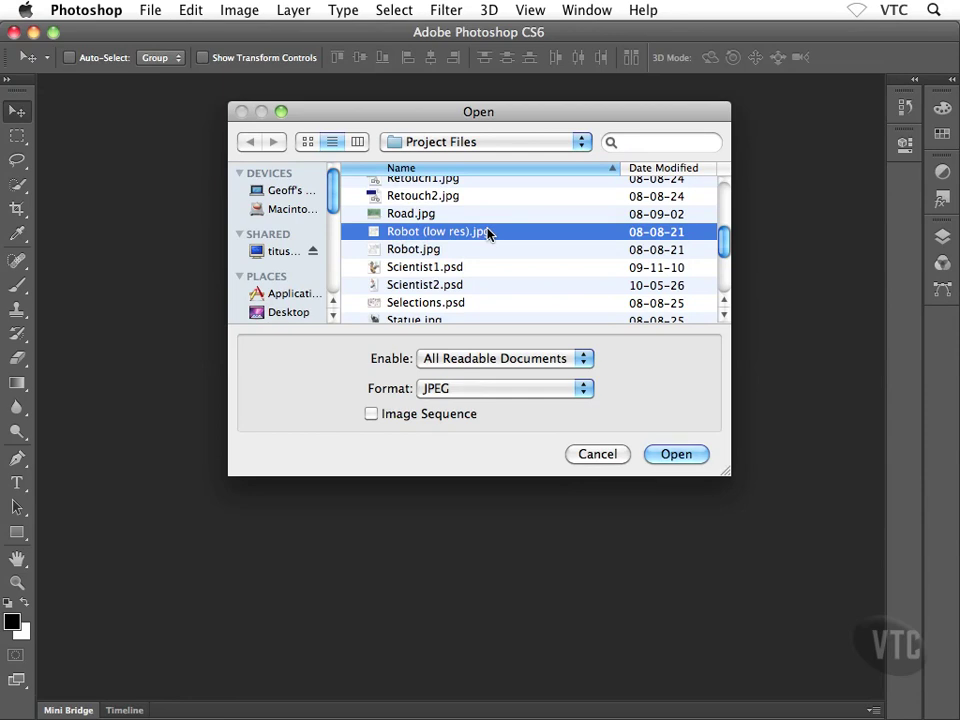
shift+click(412, 251)
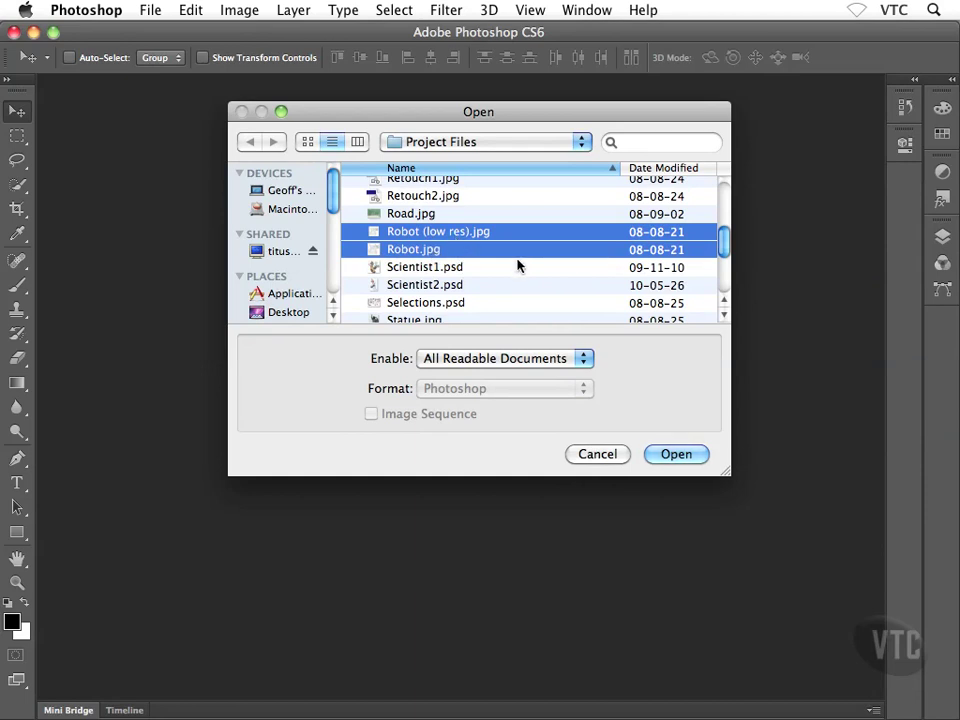
click(664, 453)
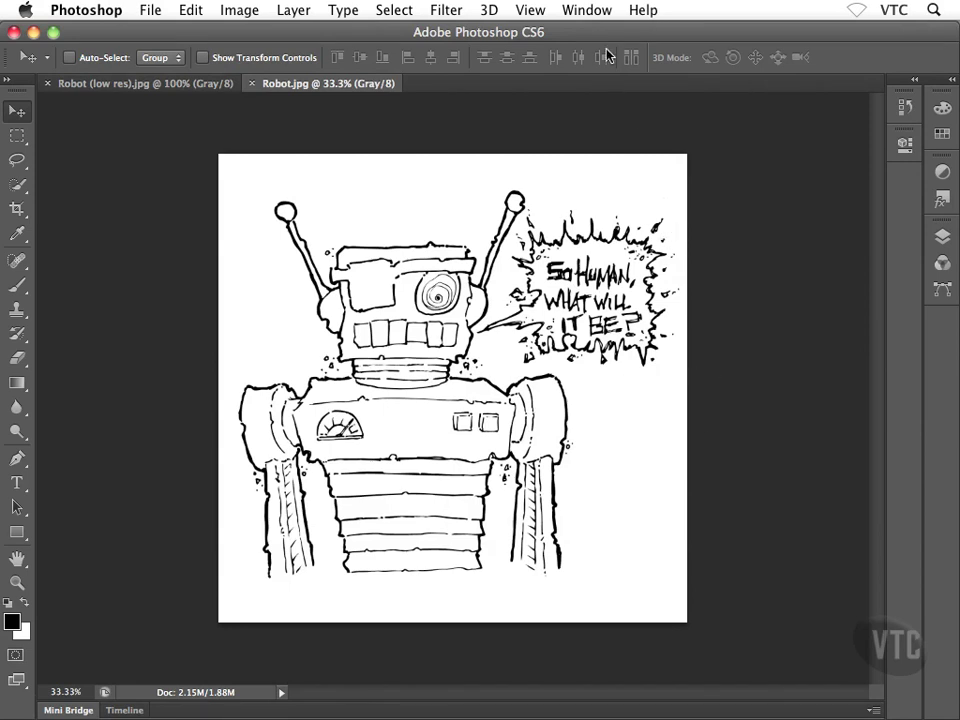
Arrange the two open robot images side by side with Tile All Vertically
click(584, 11)
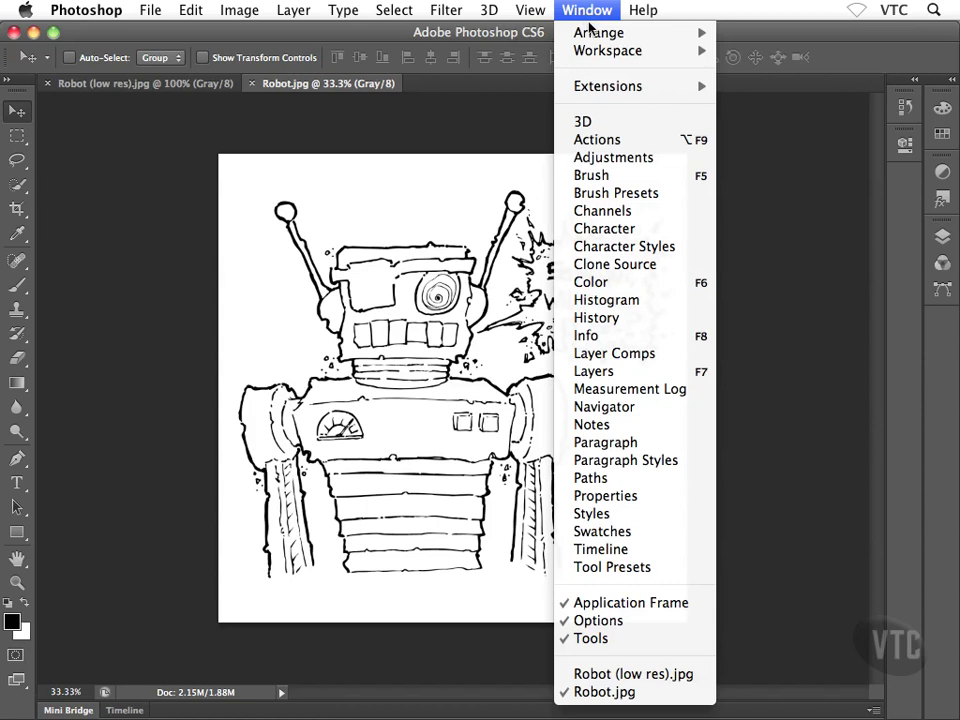
mouse_move(605, 33)
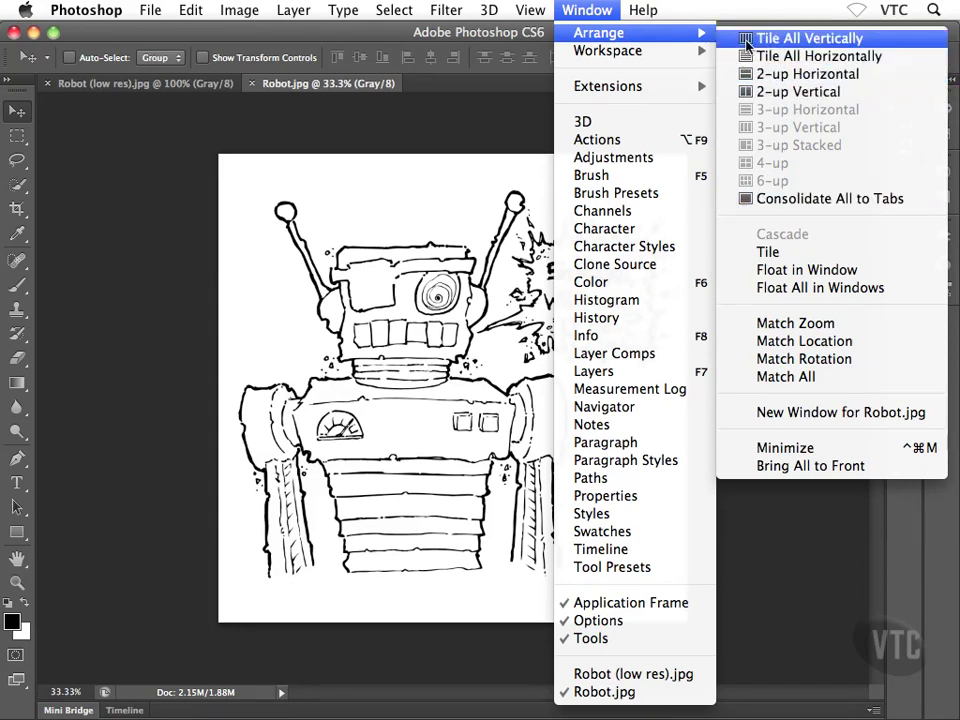
click(846, 46)
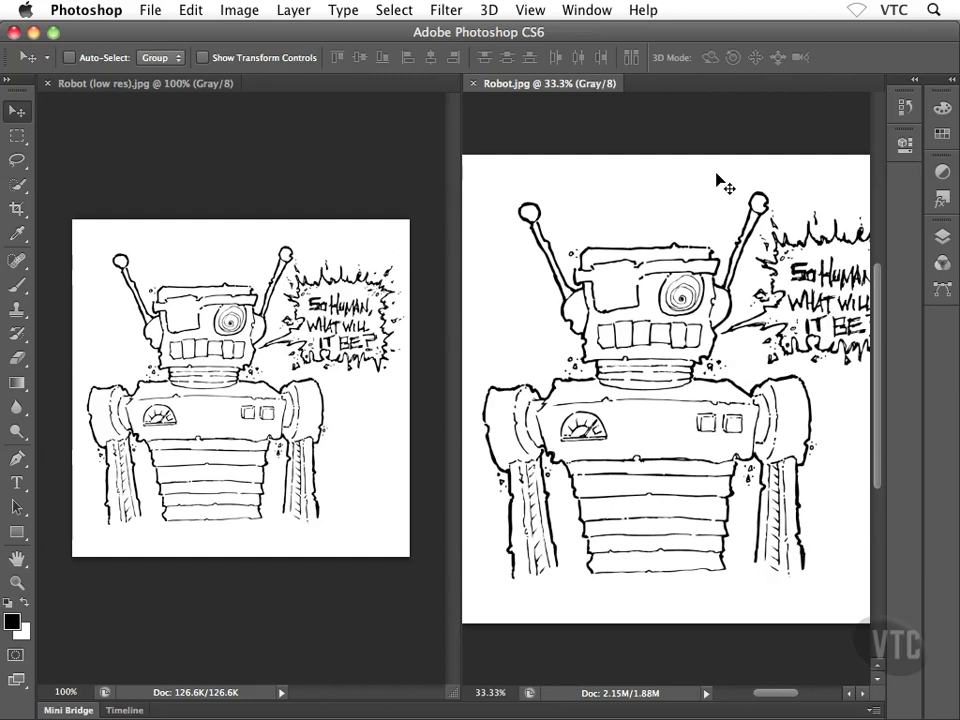
Compare the magnification levels of the low-resolution and full-resolution robot images
click(197, 183)
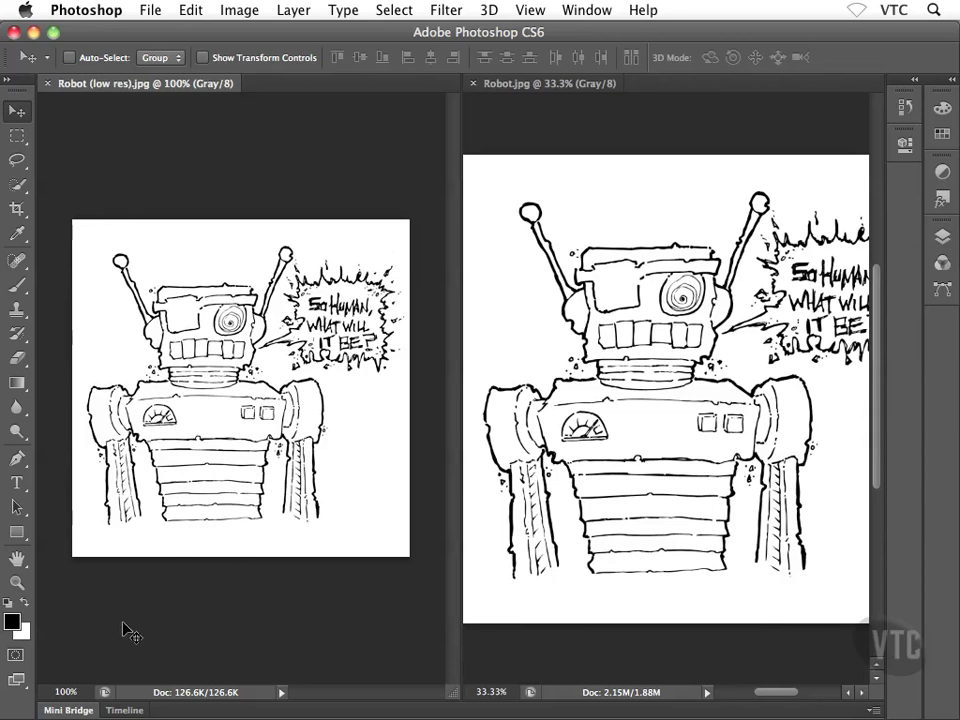
click(70, 691)
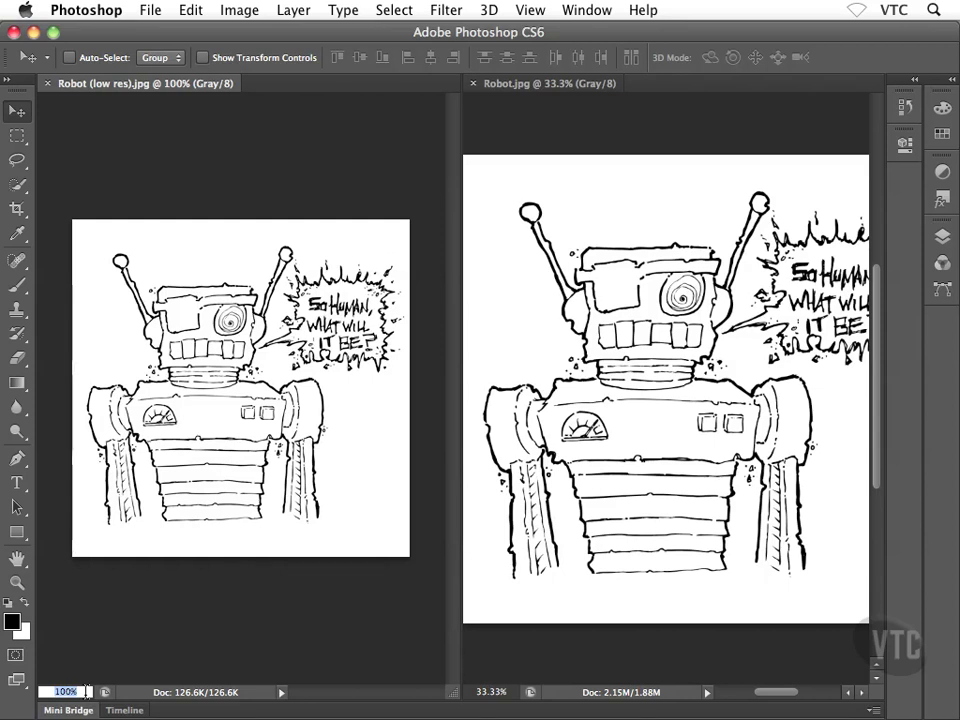
click(627, 440)
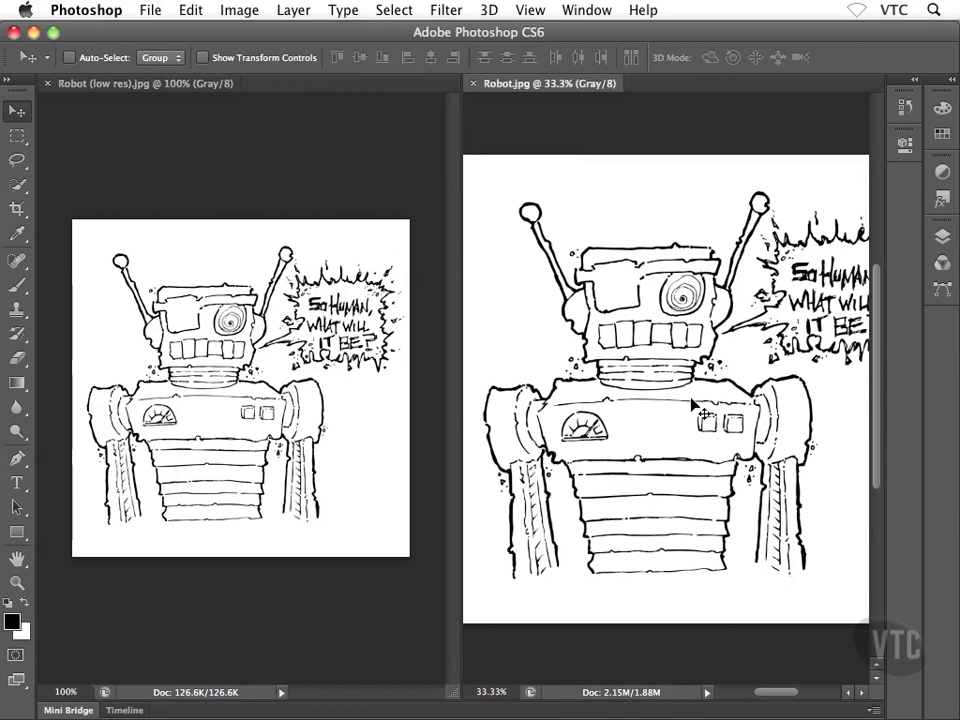
click(509, 687)
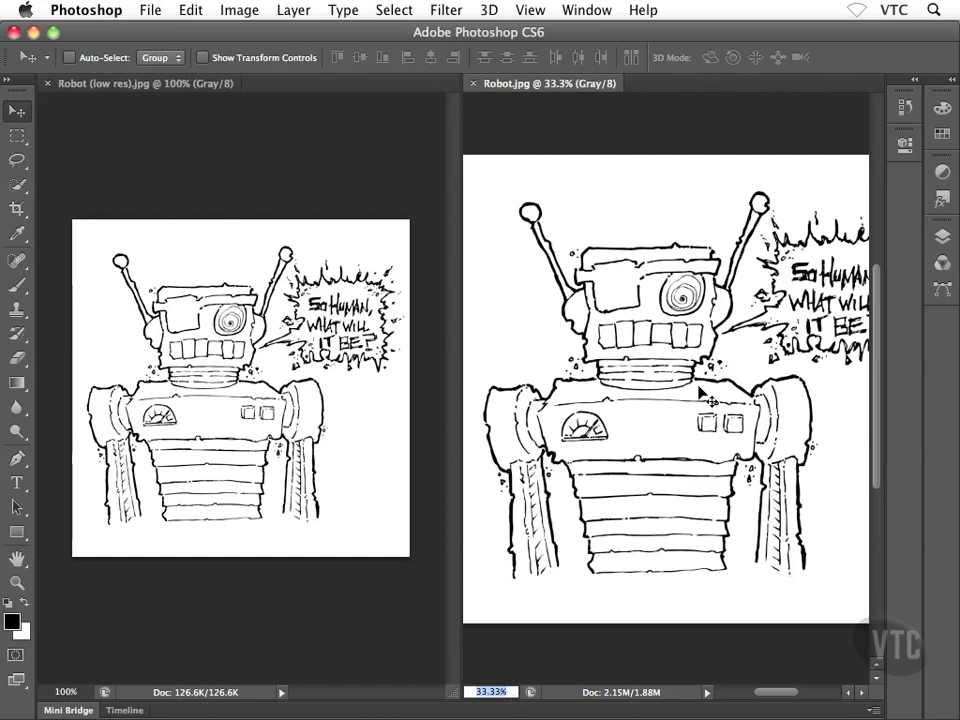
click(326, 467)
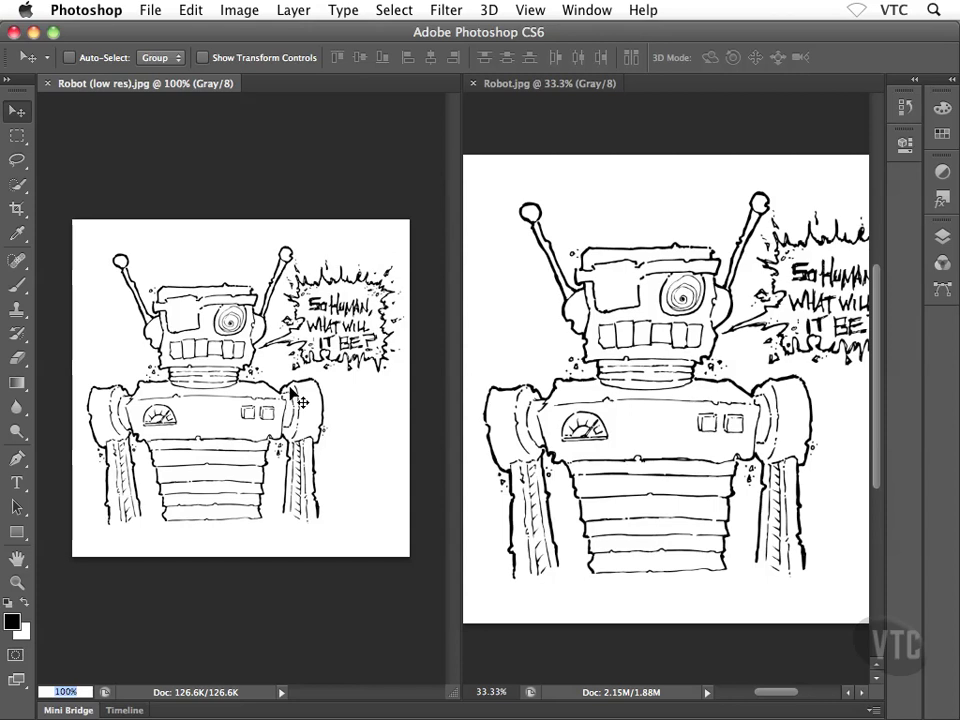
click(262, 440)
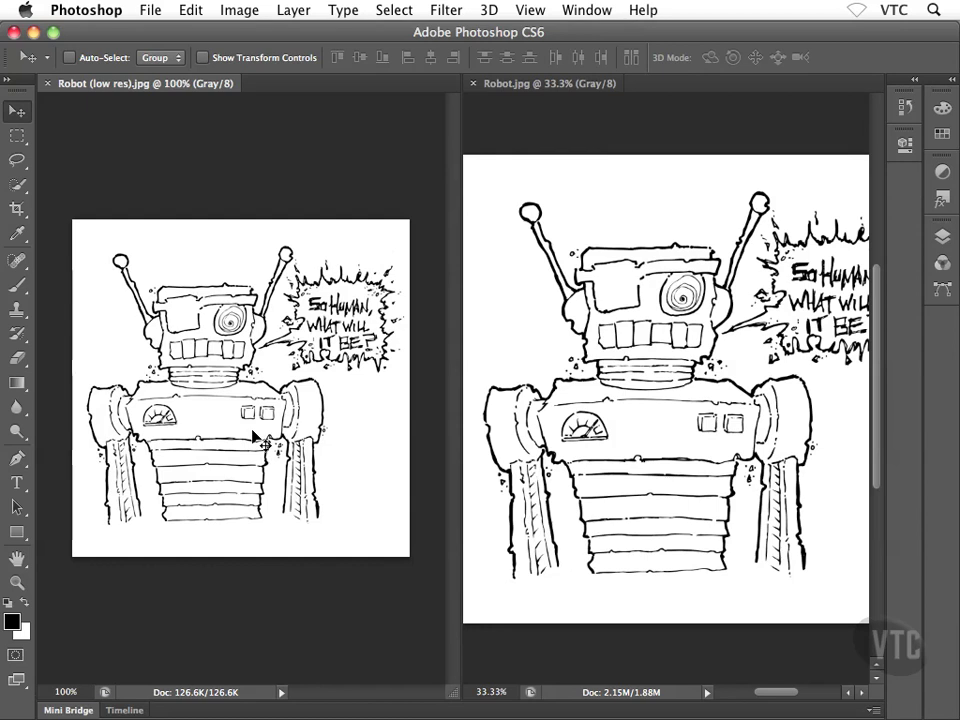
Examine the pixel dimensions, channels and resolution of Robot (low res).jpg
click(68, 690)
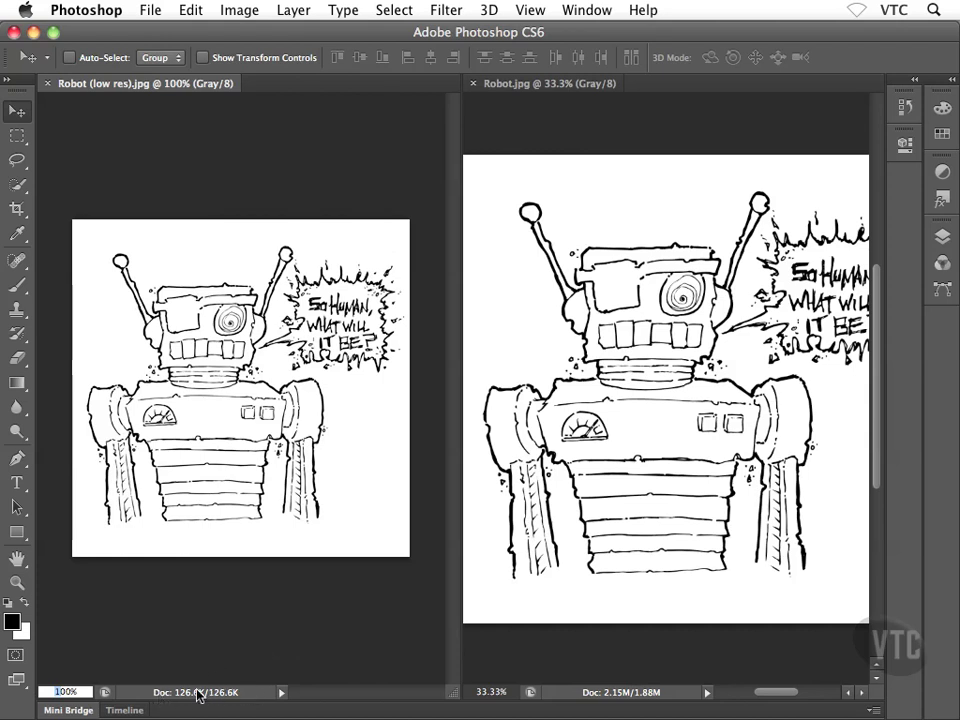
click(252, 697)
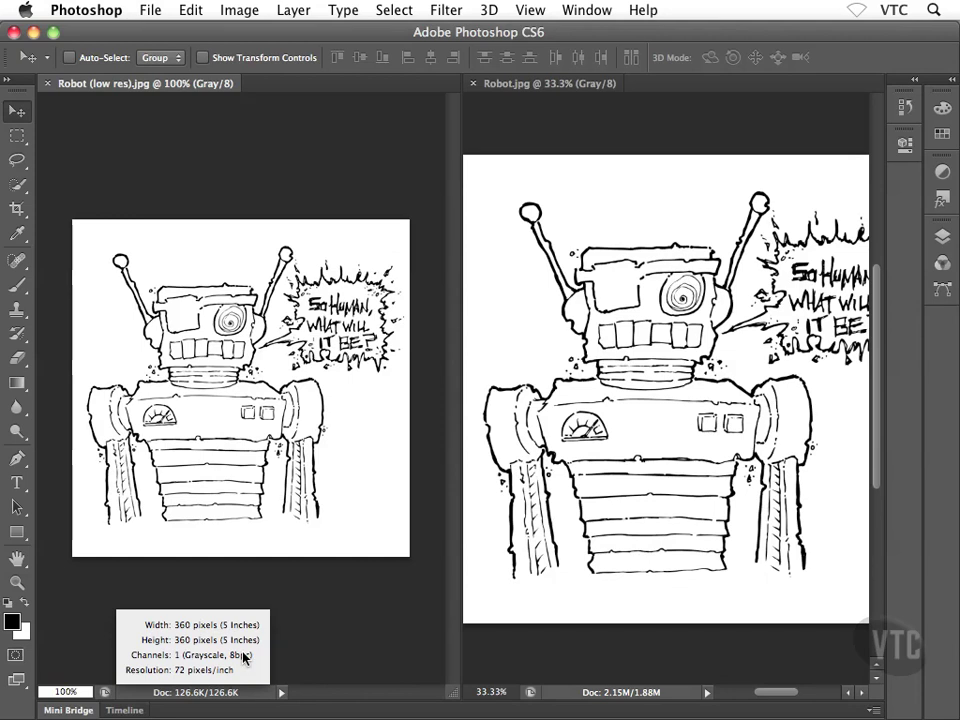
drag(244, 657, 332, 639)
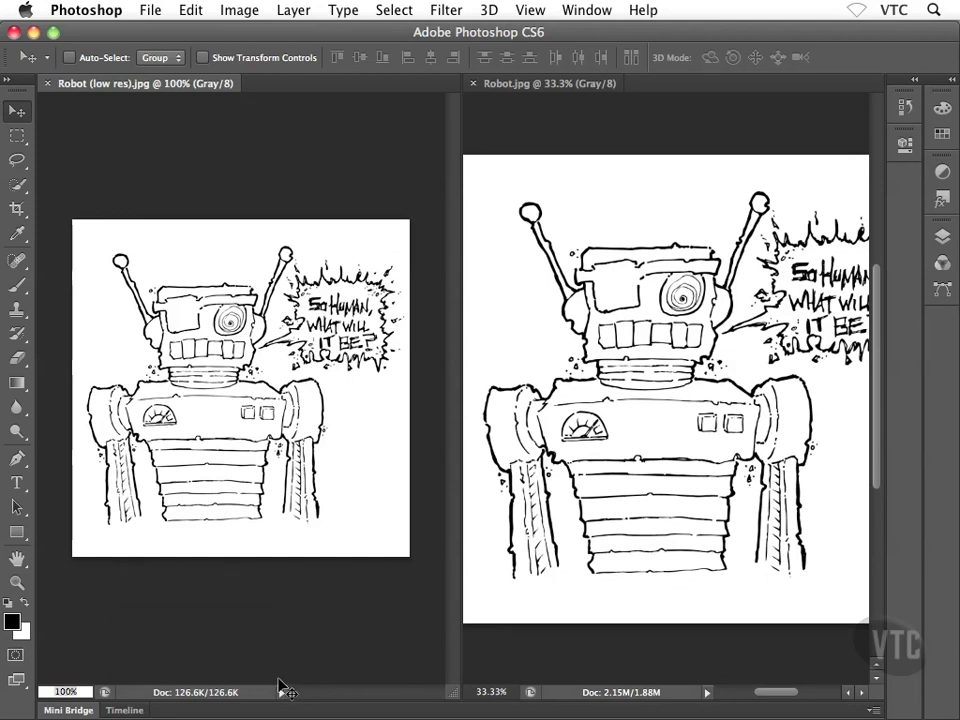
click(249, 692)
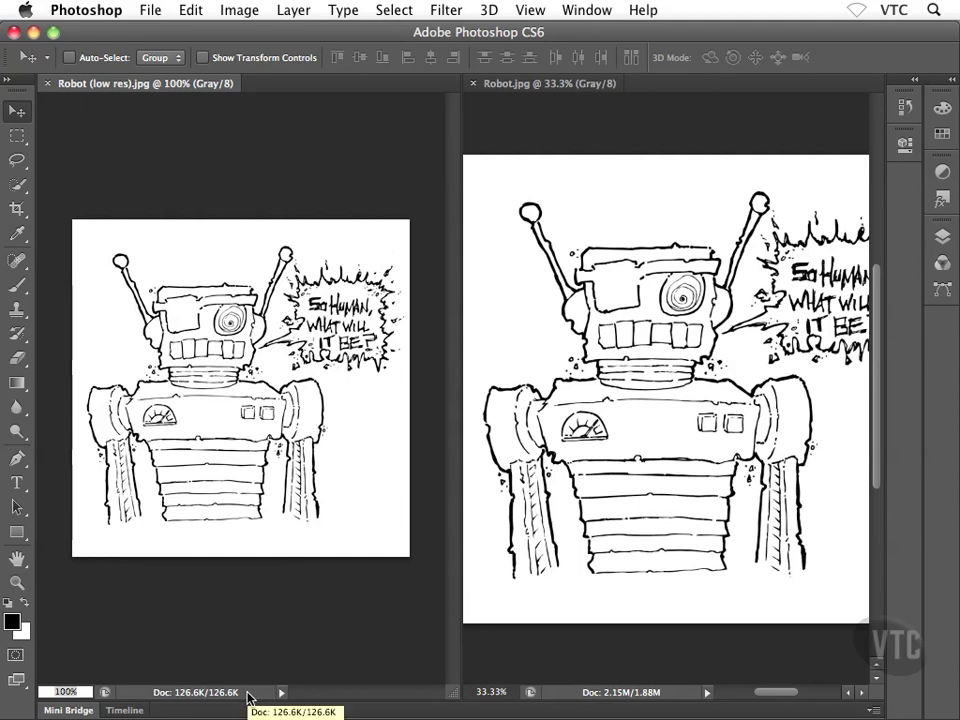
click(248, 693)
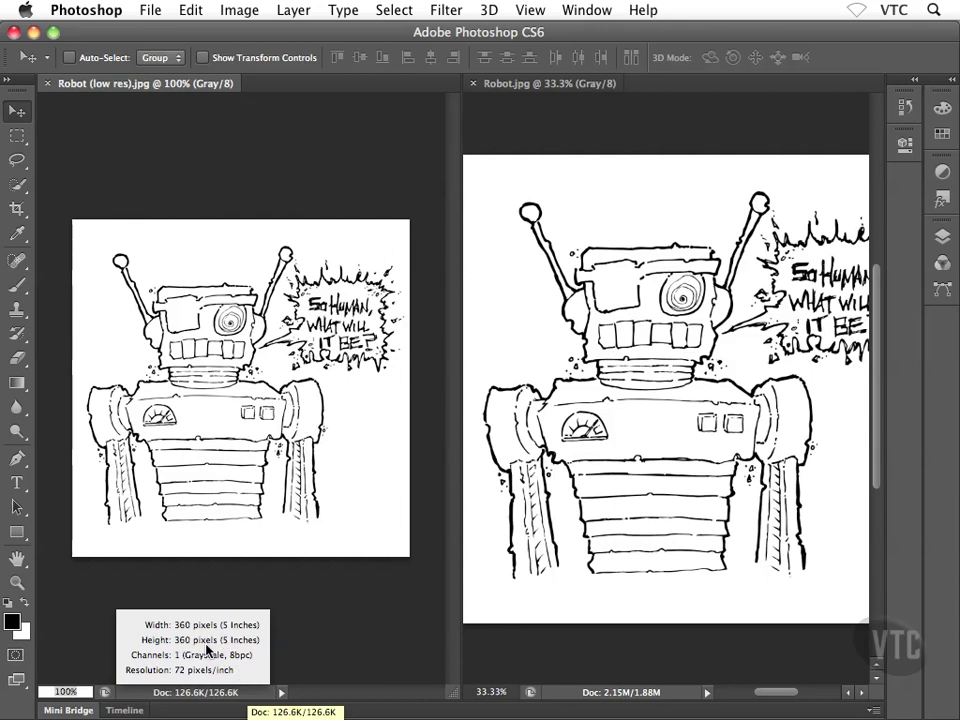
drag(208, 651, 236, 639)
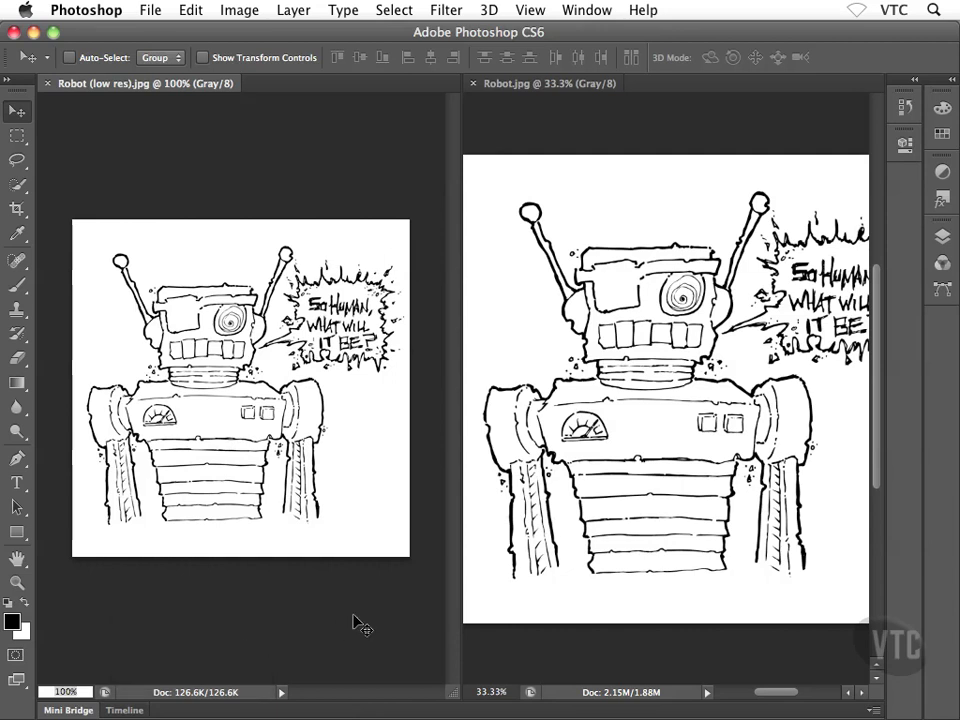
Examine the pixel dimensions, channels and resolution of Robot.jpg
click(553, 658)
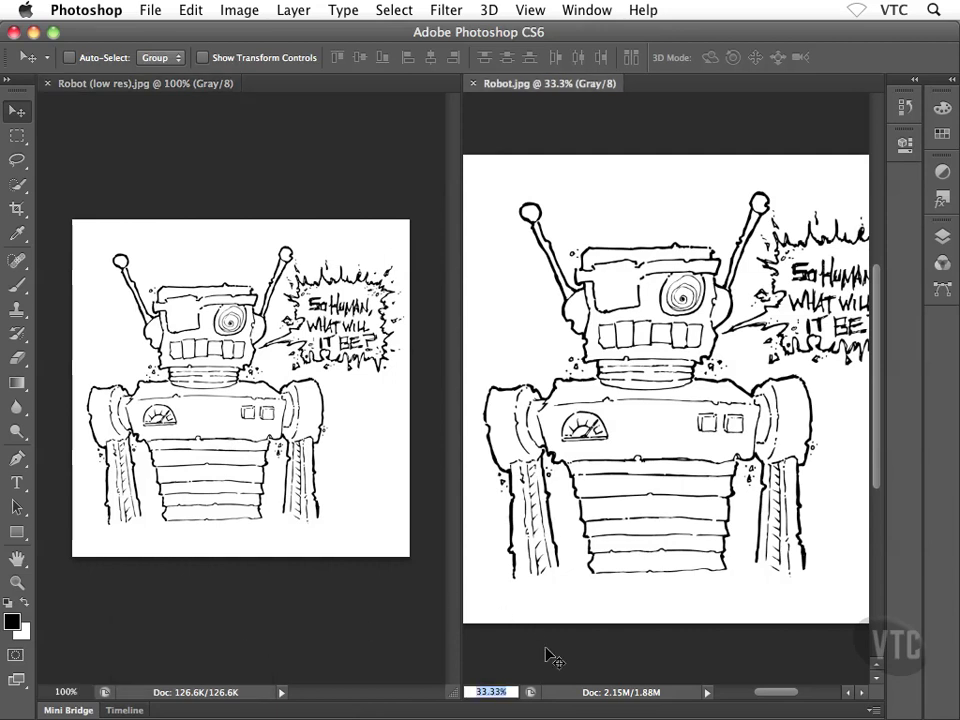
click(659, 694)
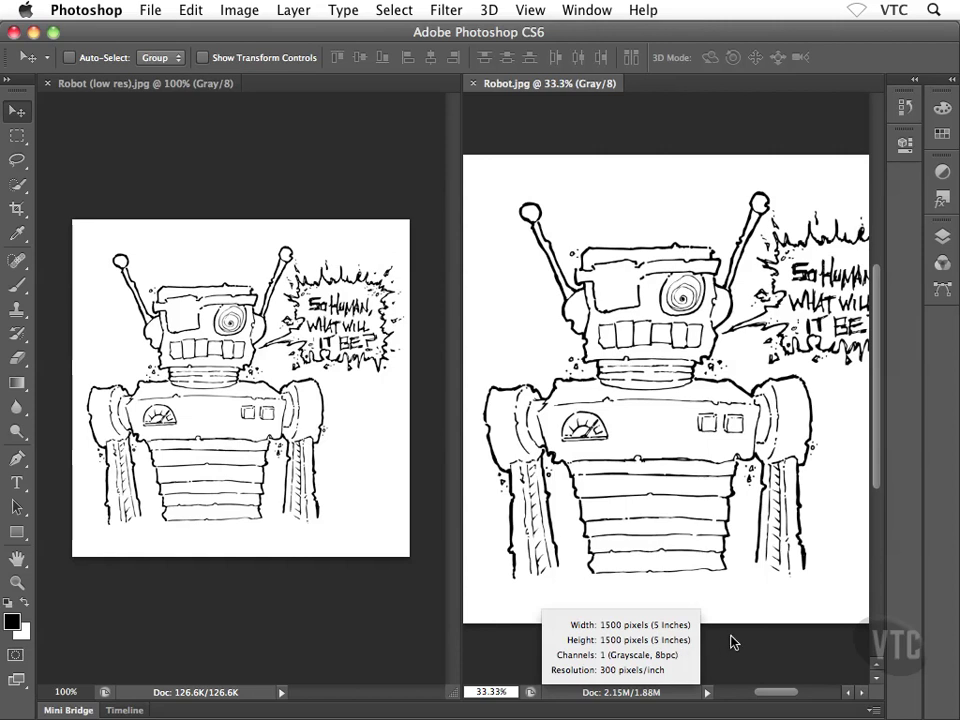
drag(730, 617, 617, 618)
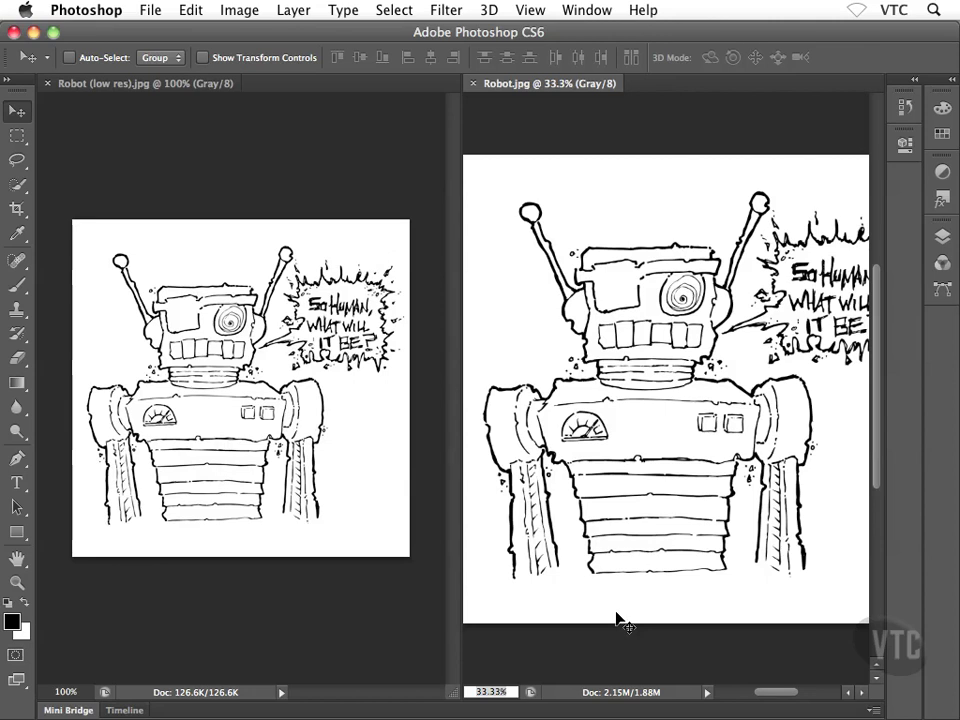
Magnify Robot (low res).jpg to 300% to inspect the edge quality of its line work
click(345, 458)
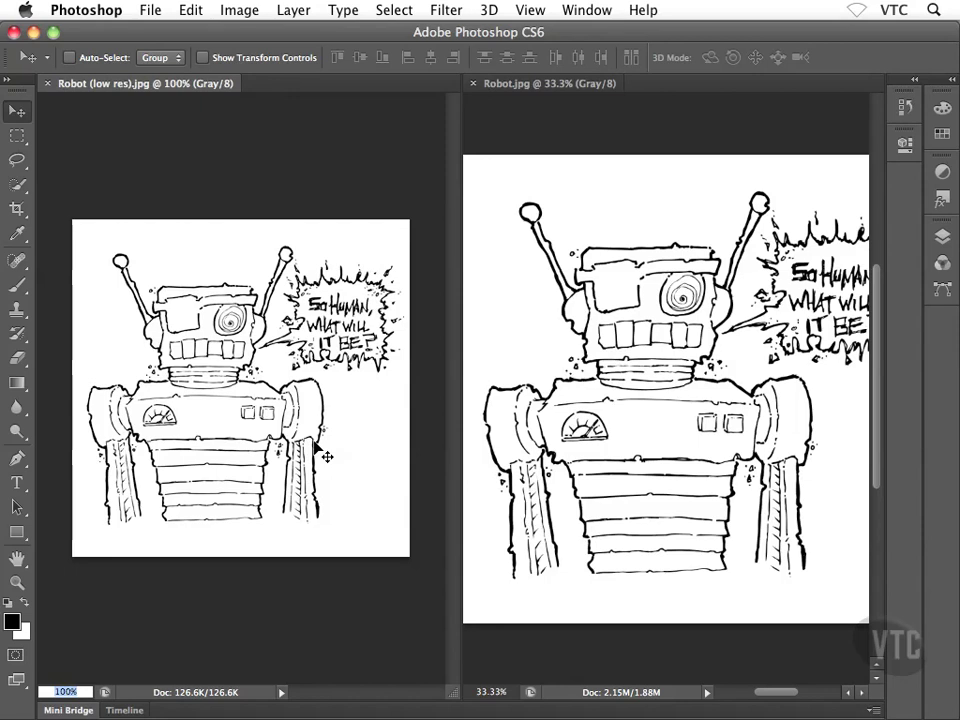
key(super+plus)
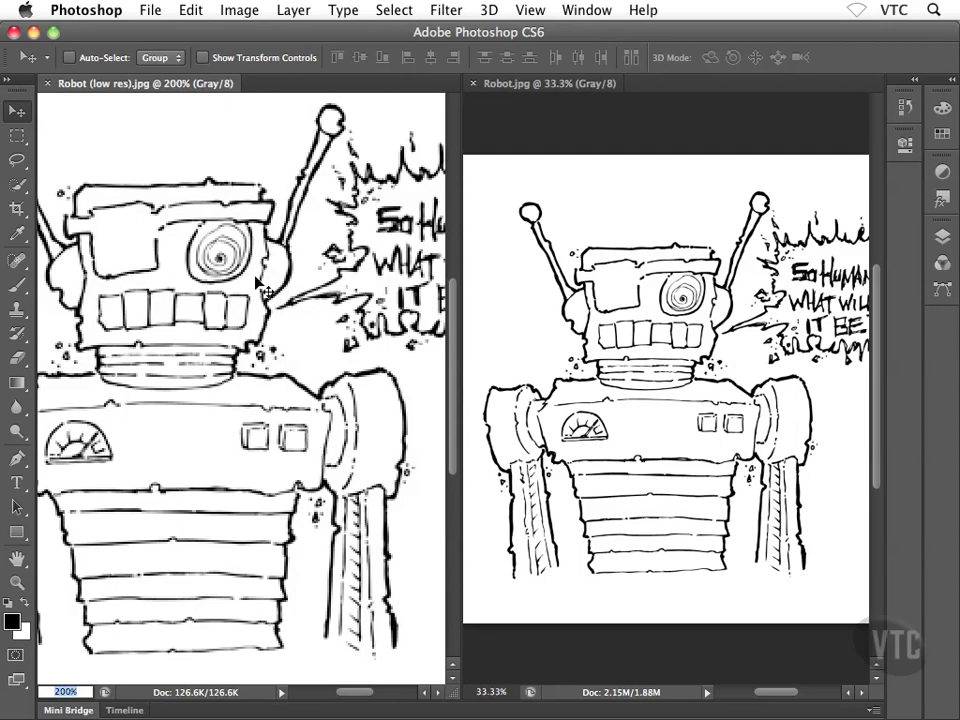
key(super+plus)
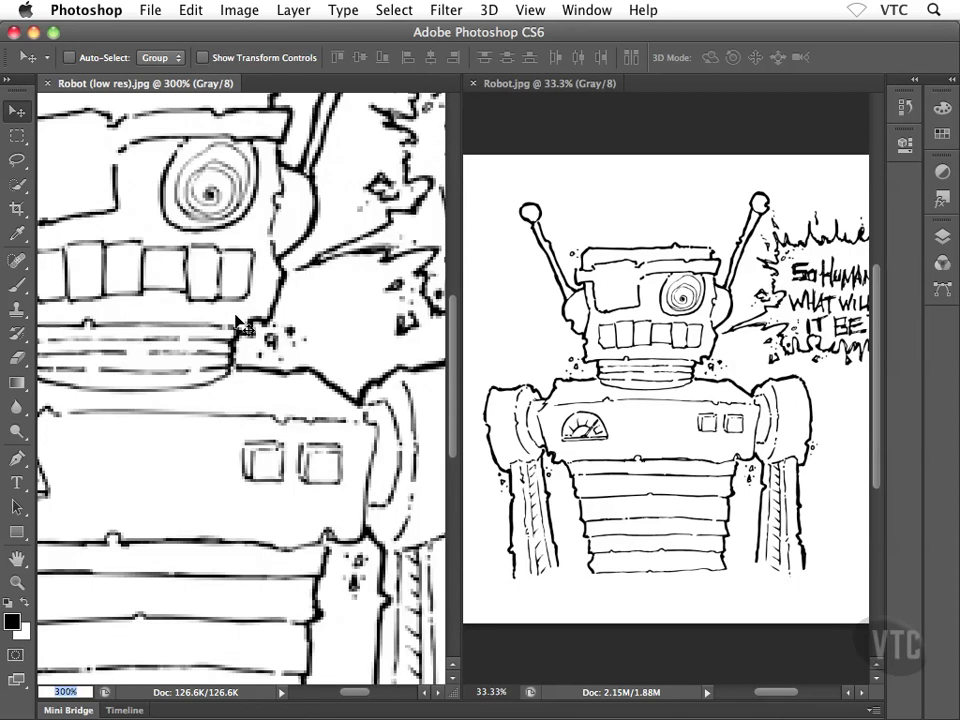
text(100)
Magnify Robot.jpg to 300% and inspect the line work around the robot's spiral eye
click(660, 412)
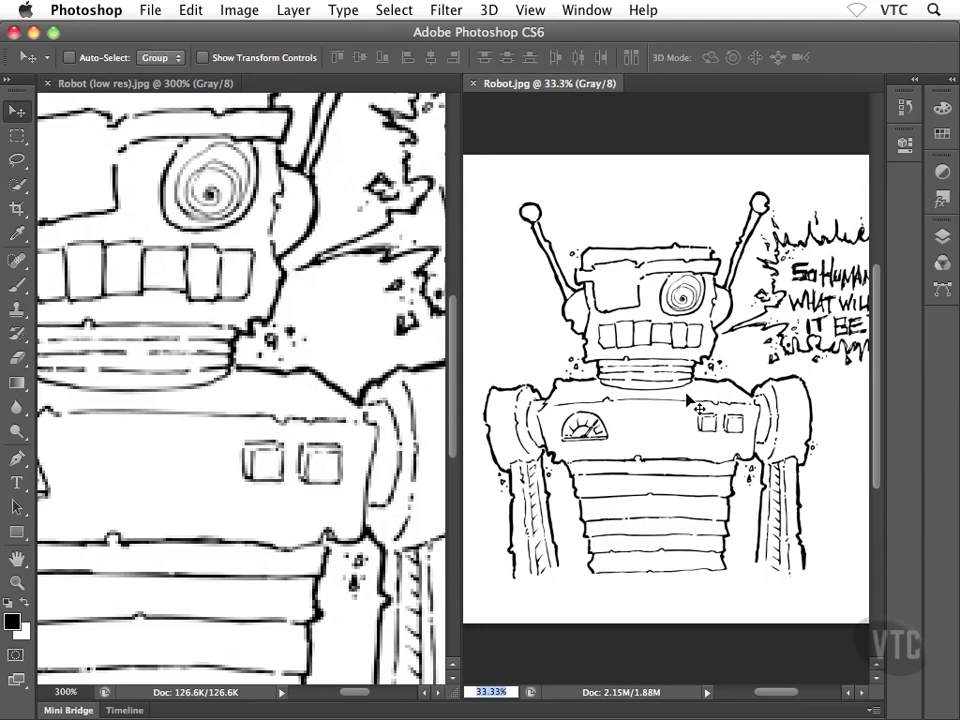
text(50)
key(Return)
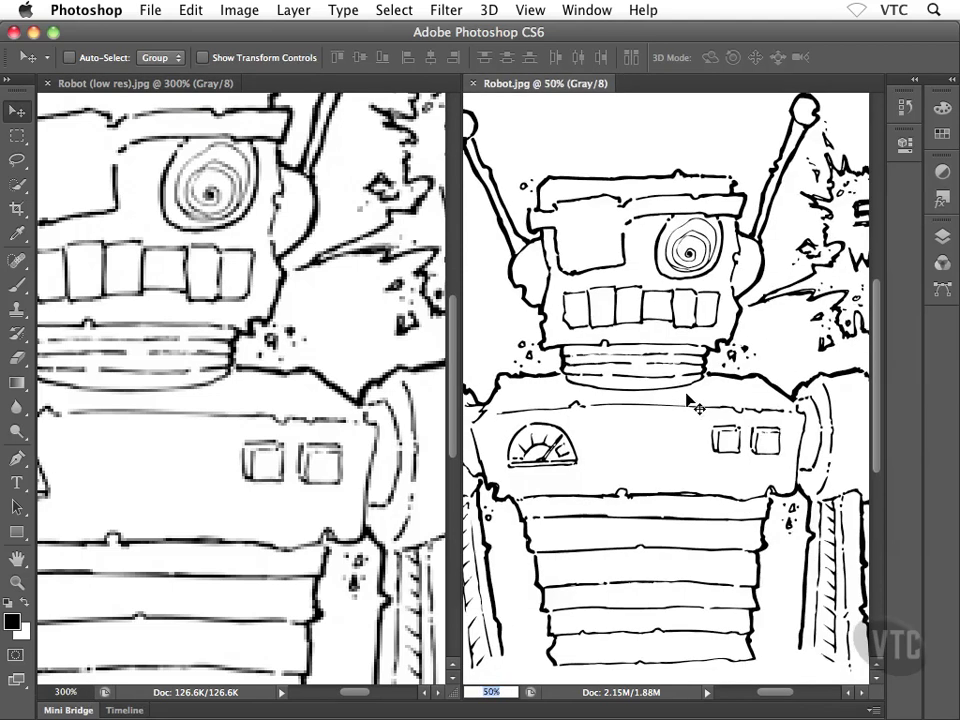
key(super+equal)
key(super+equal)
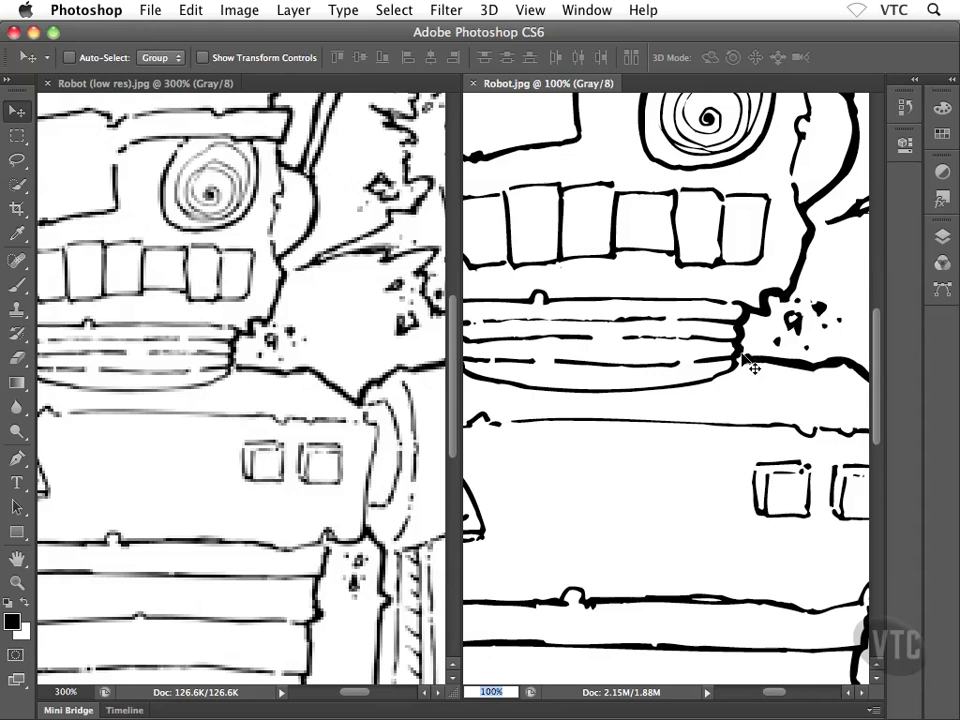
key(super+equal)
key(super+equal)
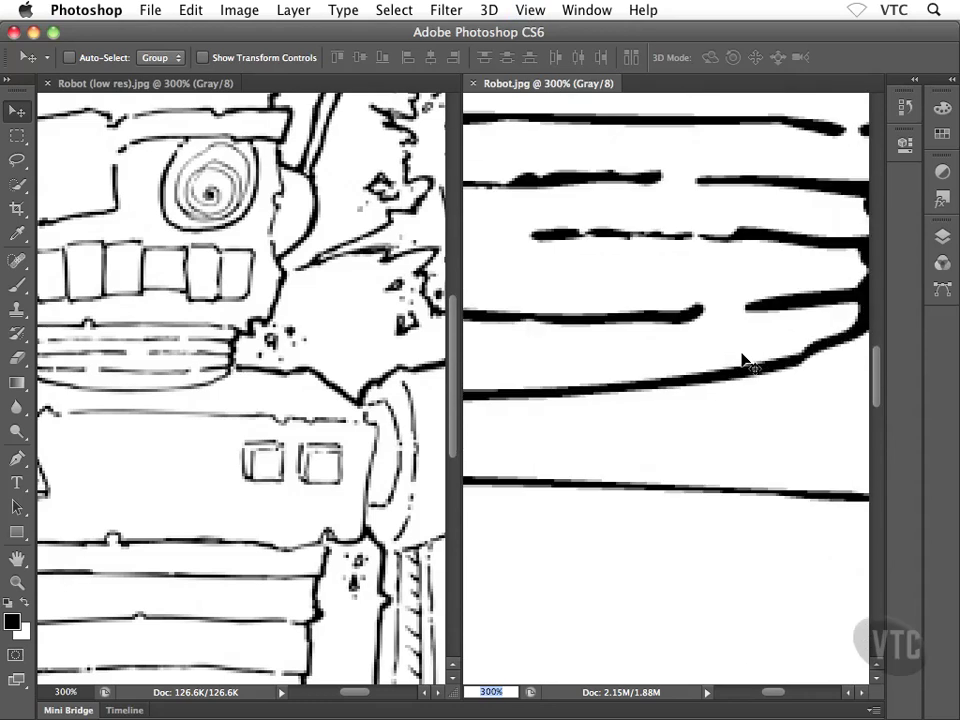
scroll(681, 375, up, 10)
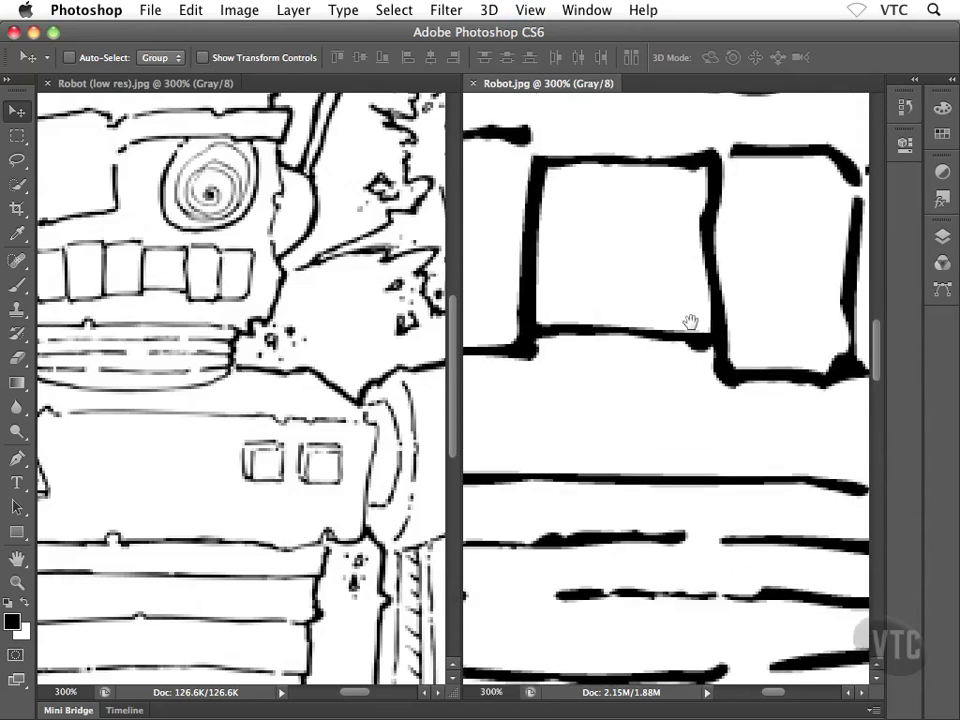
scroll(698, 468, up, 10)
scroll(707, 313, right, 5)
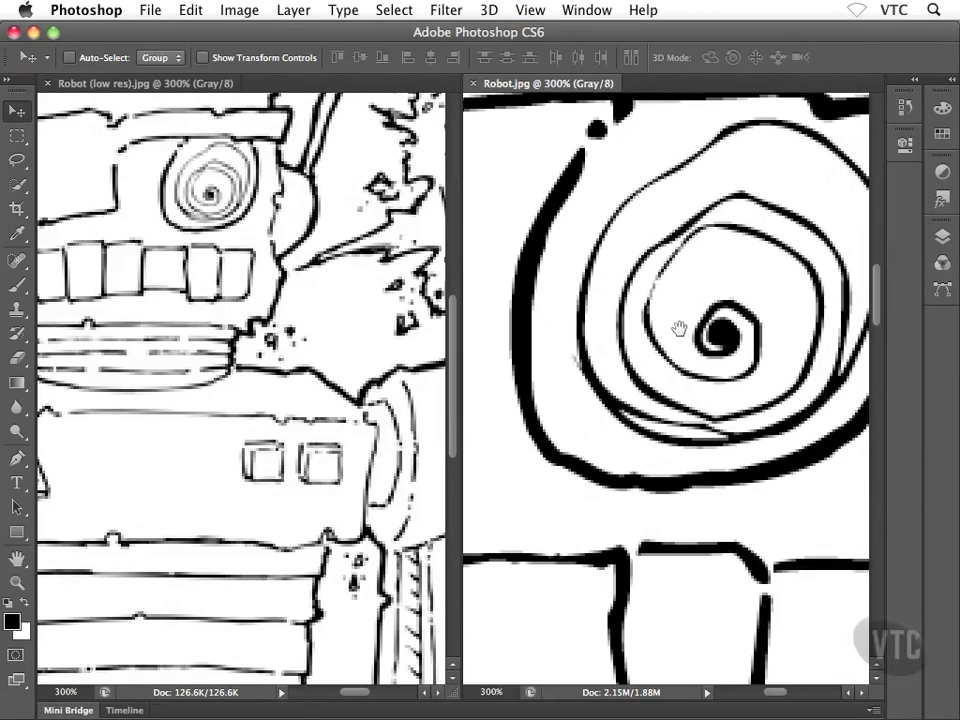